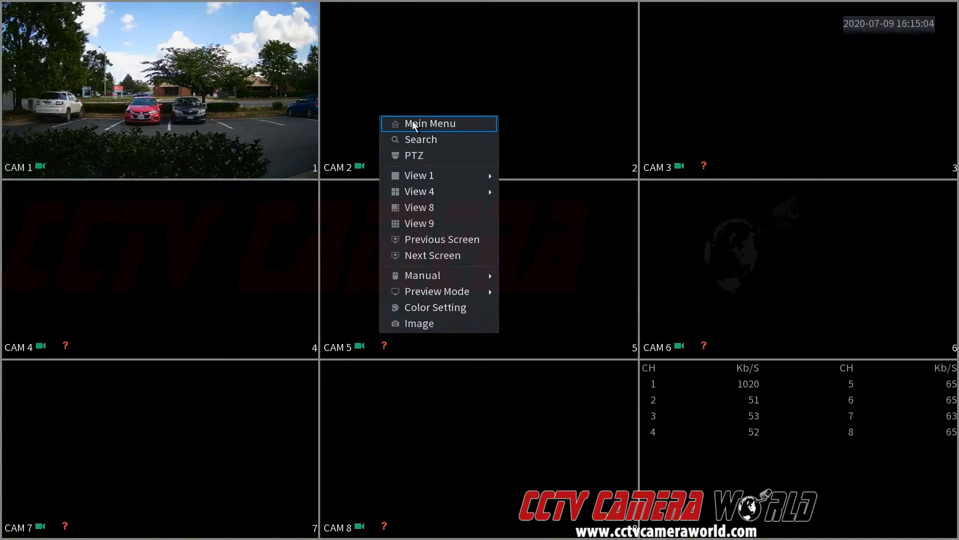
Log in to the recorder with the account's unlock pattern and open the IVS parameters of Smart Detection.
{"action": "left_click", "coordinate": [413, 123]}
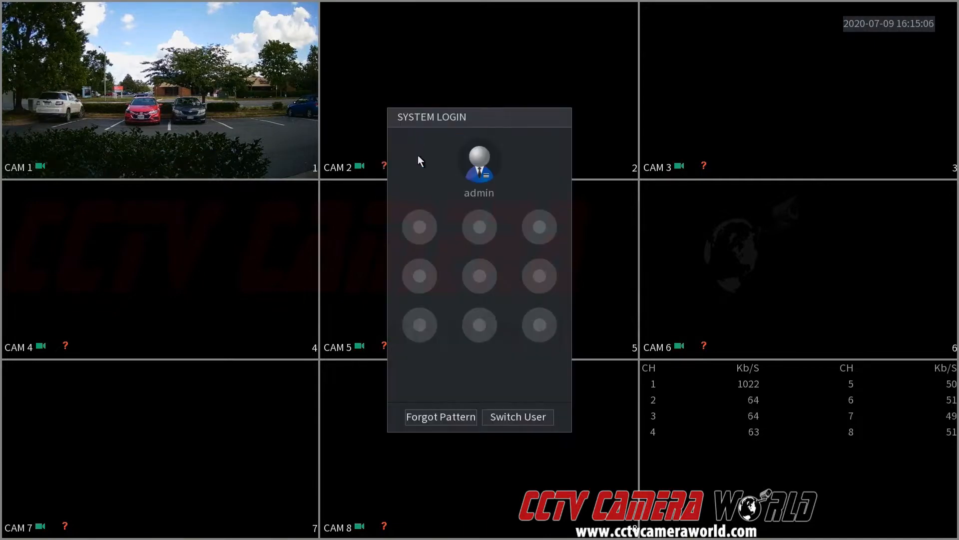
{"action": "mouse_move", "coordinate": [419, 220]}
{"action": "left_mouse_down"}
{"action": "mouse_move", "coordinate": [527, 230]}
{"action": "mouse_move", "coordinate": [539, 258]}
{"action": "mouse_move", "coordinate": [540, 320]}
{"action": "mouse_move", "coordinate": [420, 325]}
{"action": "left_mouse_up"}
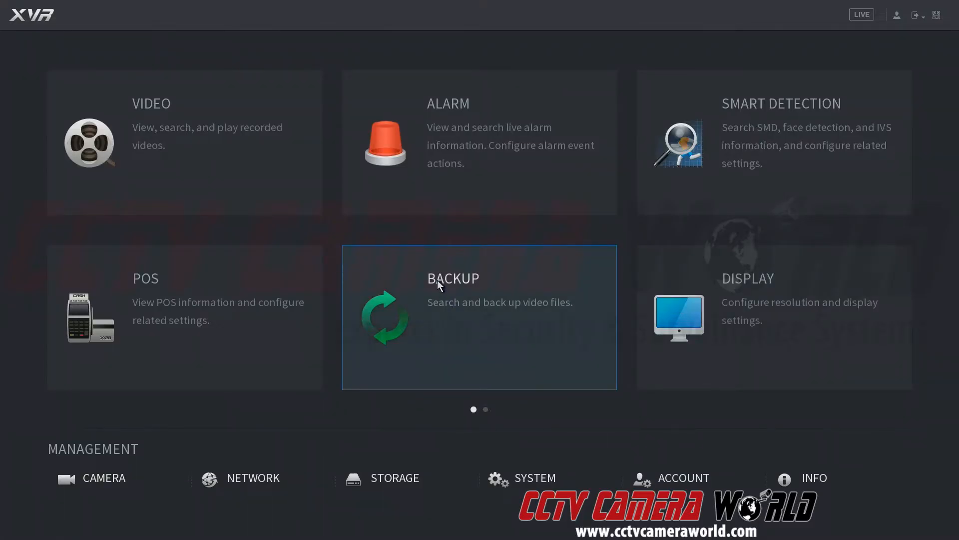
{"action": "left_click", "coordinate": [715, 169]}
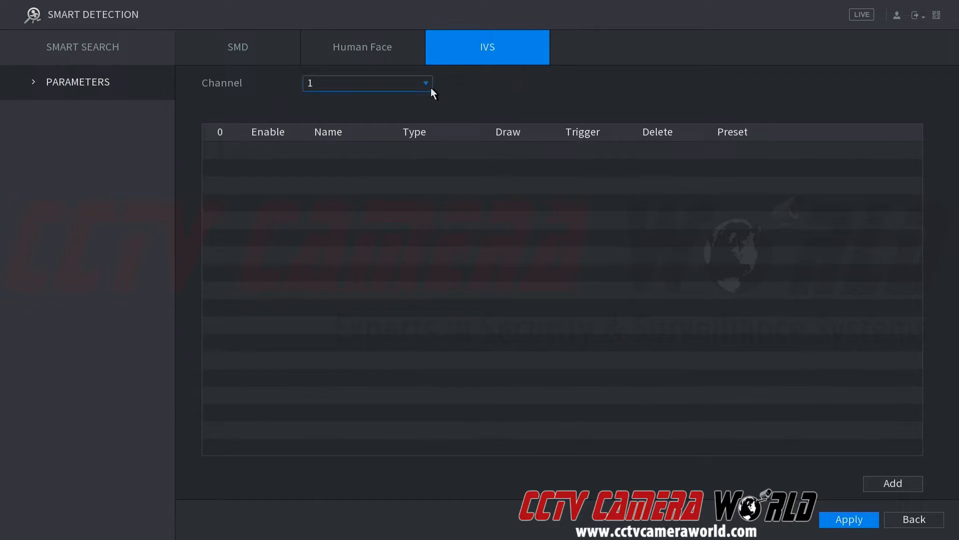
Add a new IVS rule on channel 1 with the type Tripwire.
{"action": "left_click", "coordinate": [384, 85]}
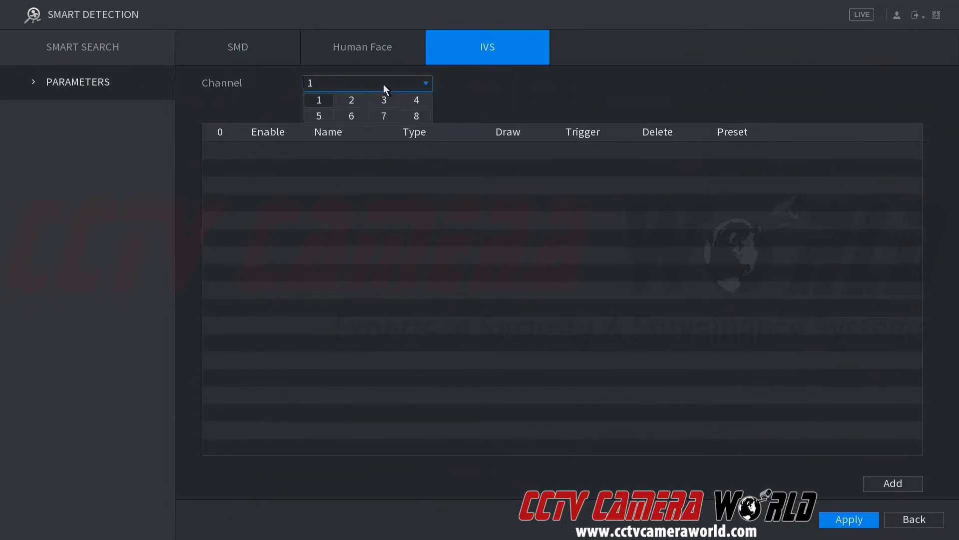
{"action": "left_click", "coordinate": [315, 101]}
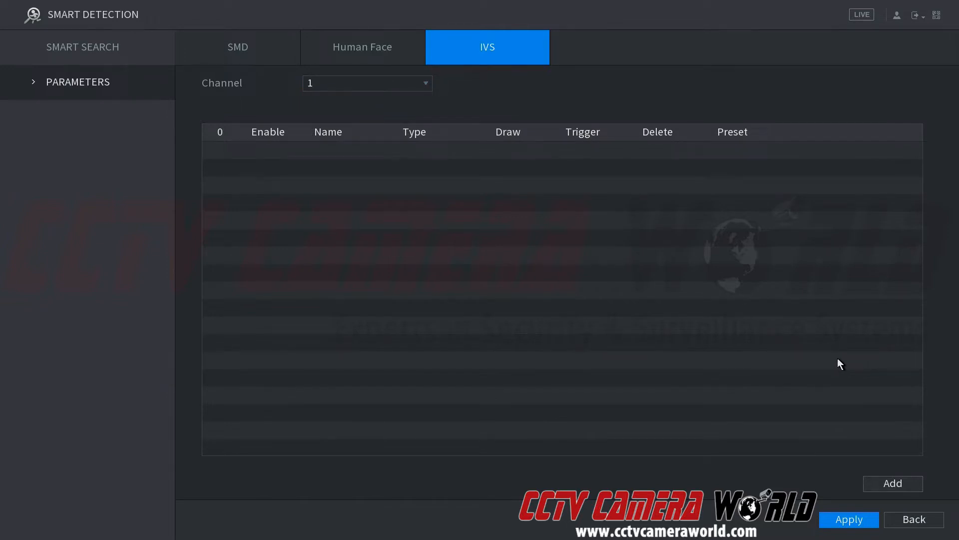
{"action": "left_click", "coordinate": [882, 481]}
{"action": "left_click", "coordinate": [399, 149]}
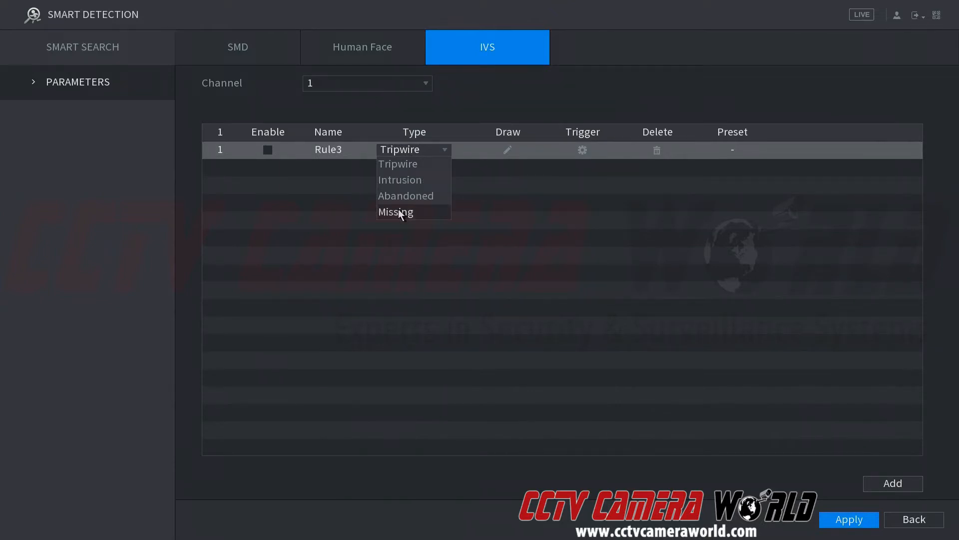
{"action": "left_click", "coordinate": [422, 148]}
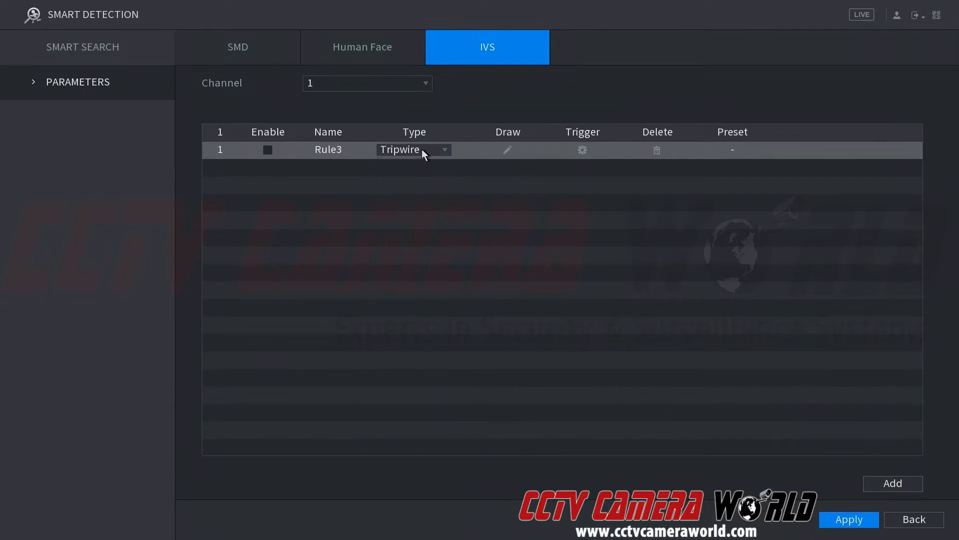
Draw a vertical tripwire line from the roadside sign down to the hedge beside the red car, keeping the name Rule3.
{"action": "left_click", "coordinate": [509, 149]}
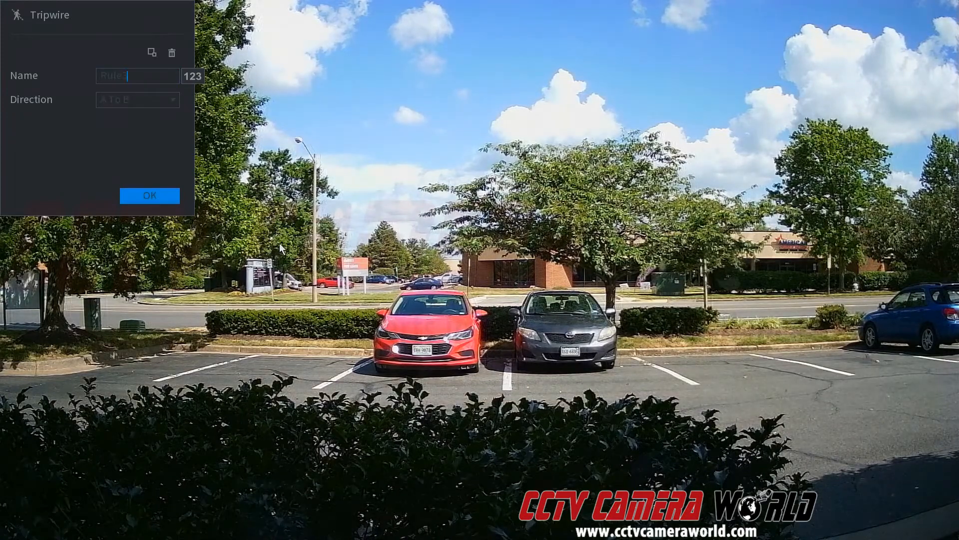
{"action": "left_click", "coordinate": [277, 242]}
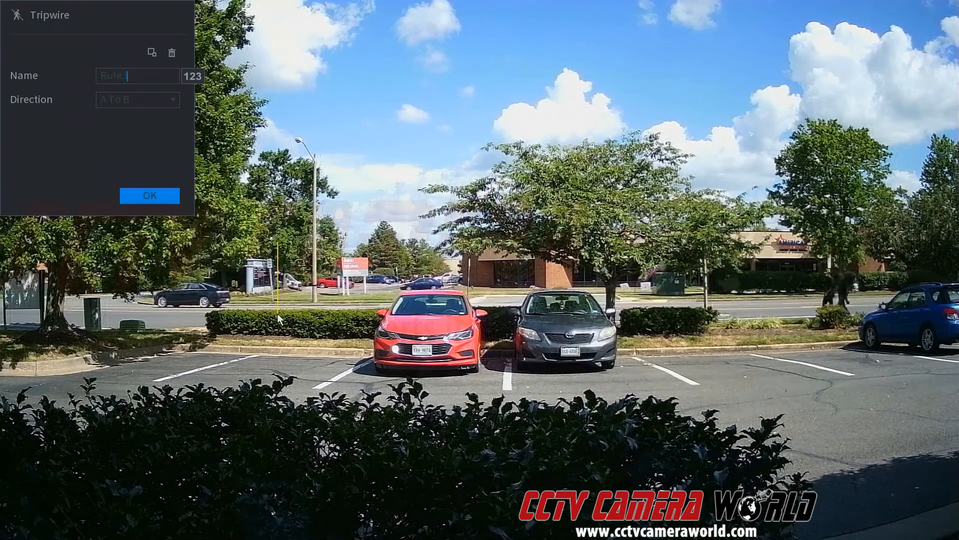
{"action": "left_click", "coordinate": [277, 313]}
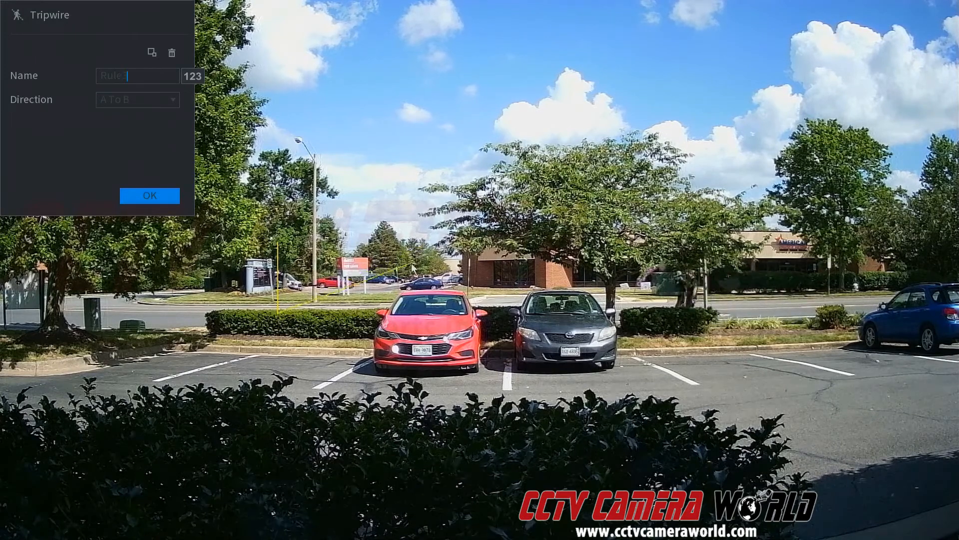
{"action": "right_click", "coordinate": [313, 312]}
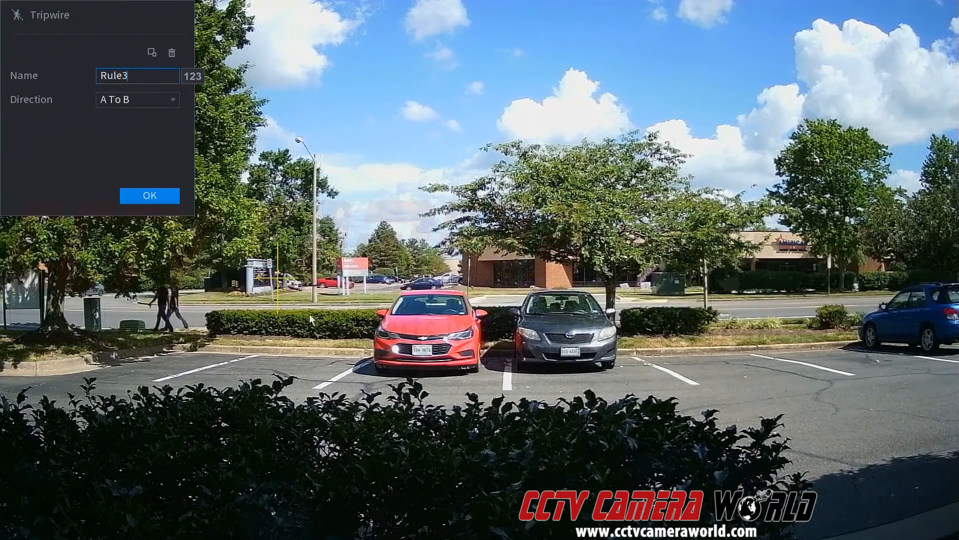
{"action": "left_click", "coordinate": [145, 73]}
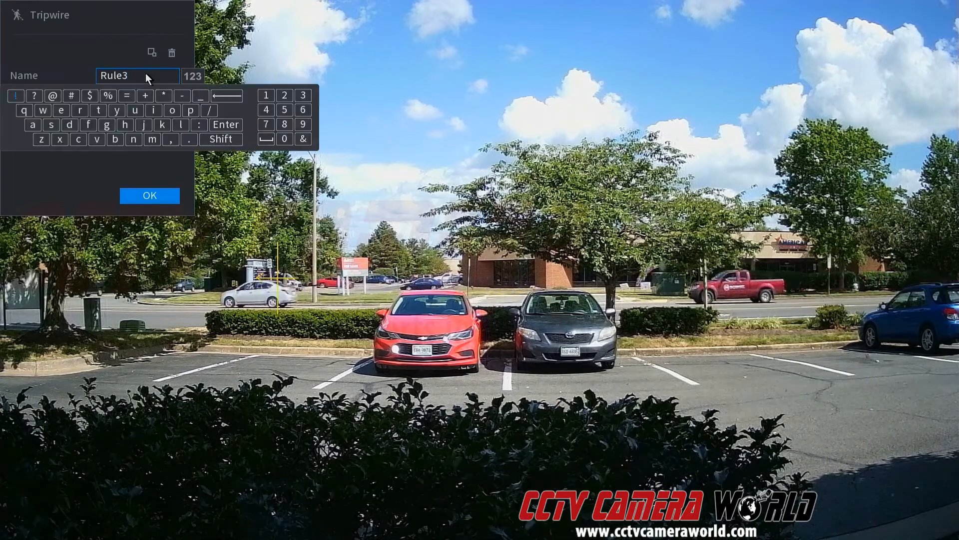
{"action": "left_click", "coordinate": [119, 58]}
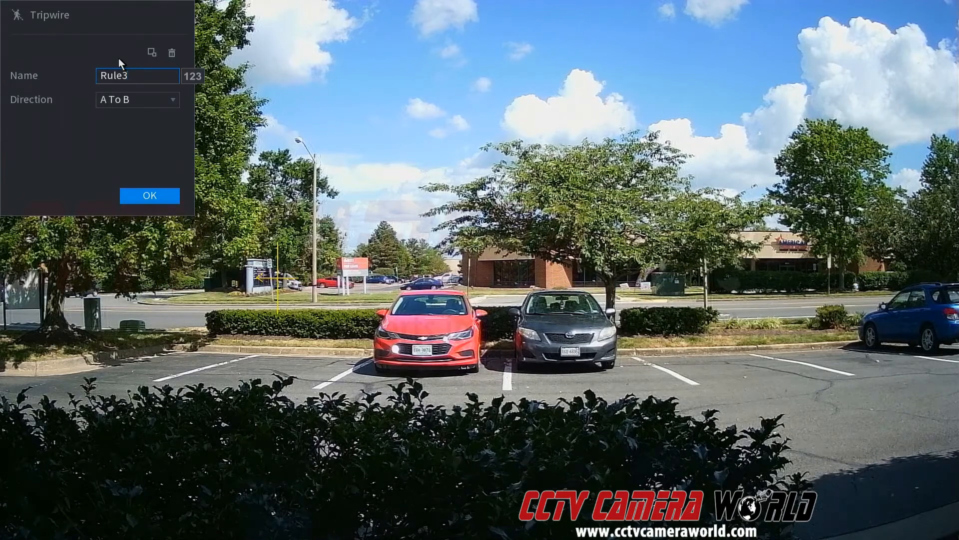
Set the tripwire's direction to Both and confirm the drawn rule.
{"action": "left_click", "coordinate": [116, 99]}
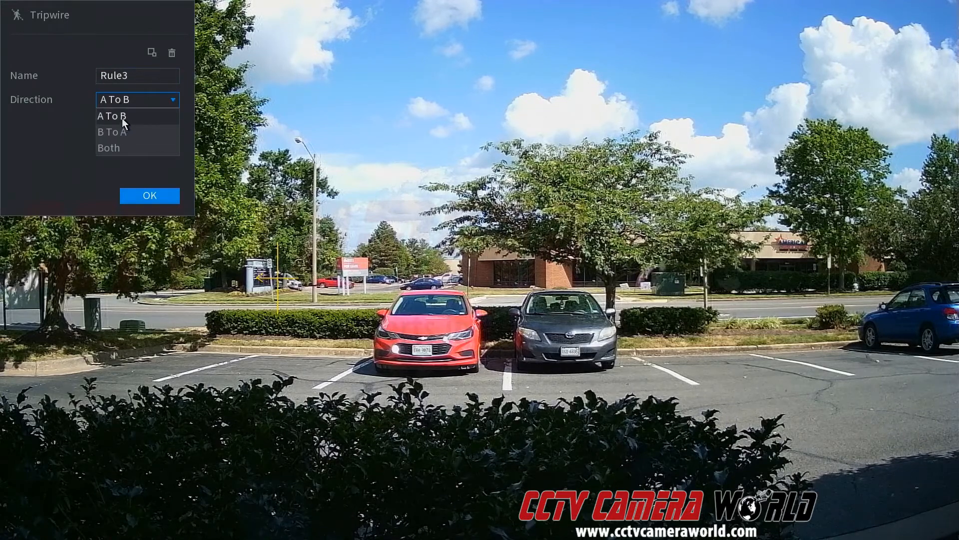
{"action": "left_click", "coordinate": [124, 132]}
{"action": "left_click", "coordinate": [130, 108]}
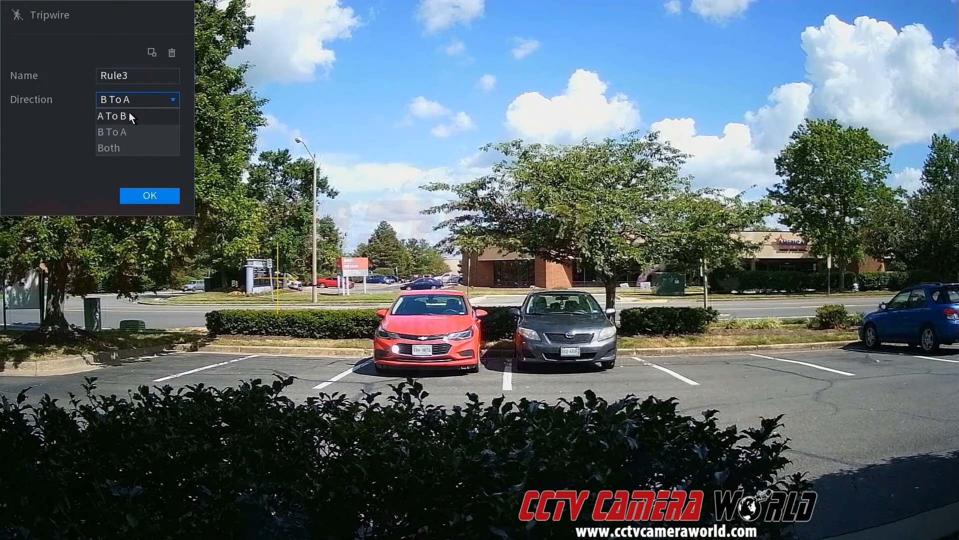
{"action": "left_click", "coordinate": [129, 113]}
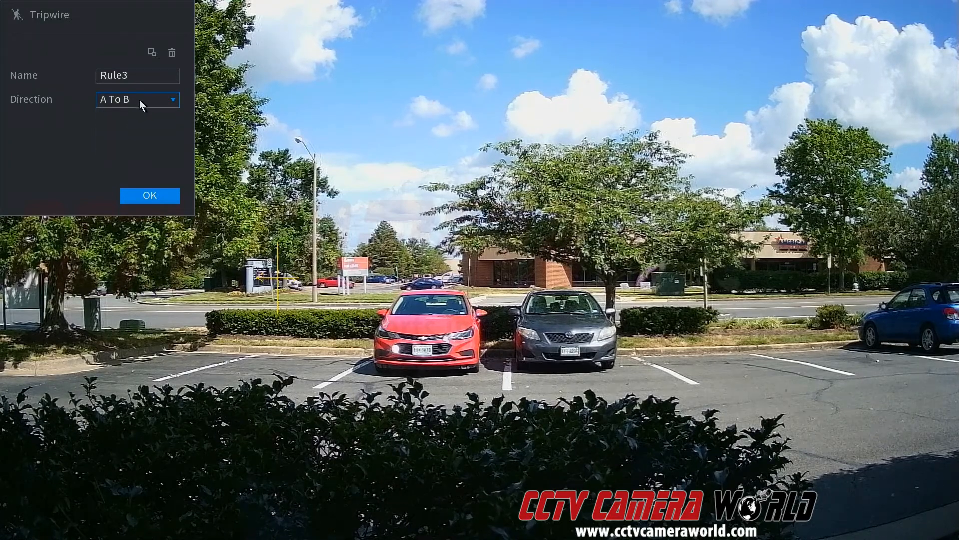
{"action": "left_click", "coordinate": [140, 99]}
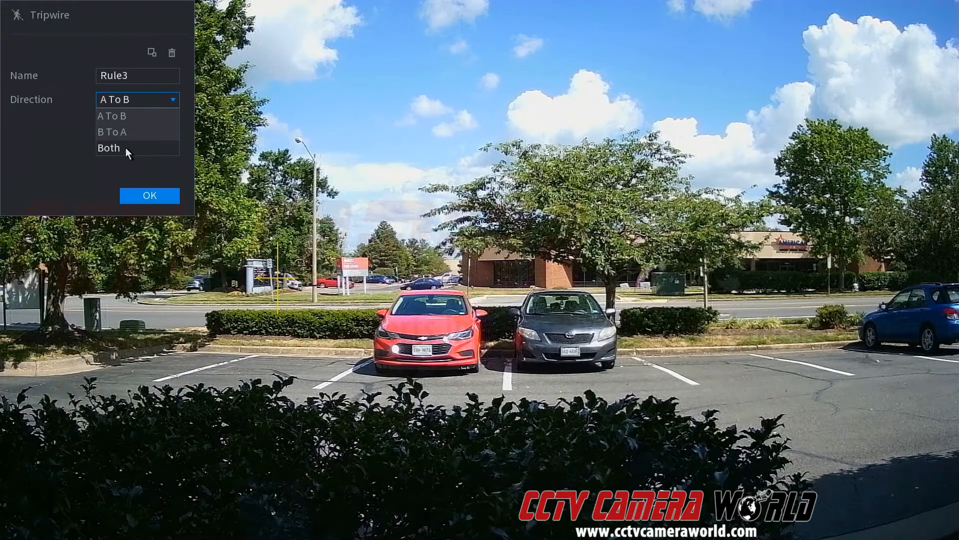
{"action": "left_click", "coordinate": [125, 148]}
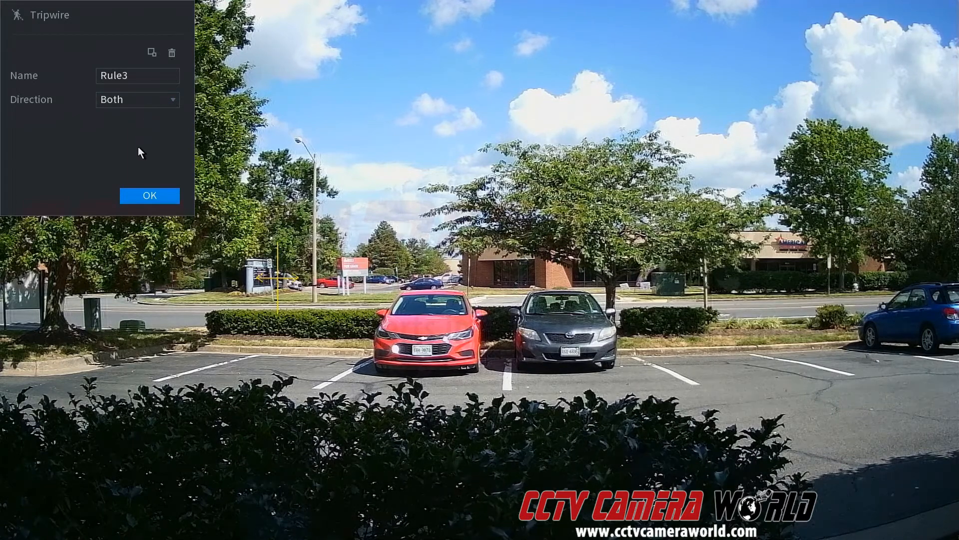
{"action": "left_click", "coordinate": [149, 195]}
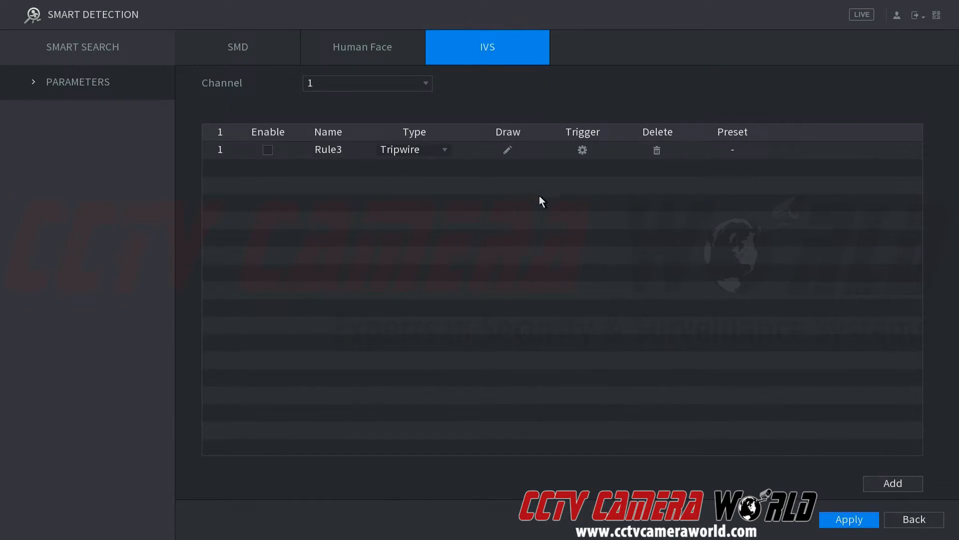
Review the weekly period schedule and the alarm output settings in Rule3's trigger options.
{"action": "left_click", "coordinate": [582, 150]}
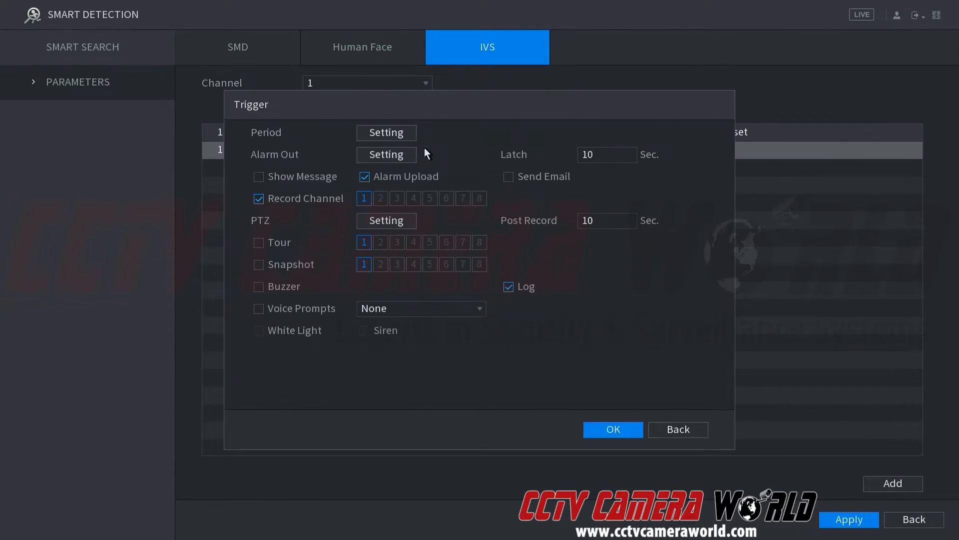
{"action": "left_click", "coordinate": [387, 132]}
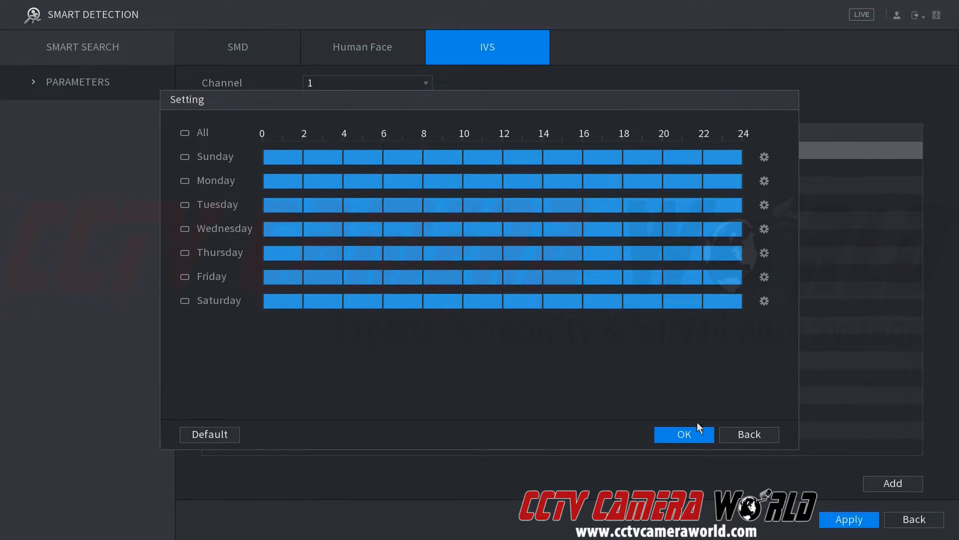
{"action": "left_click", "coordinate": [692, 429]}
{"action": "left_click", "coordinate": [375, 158]}
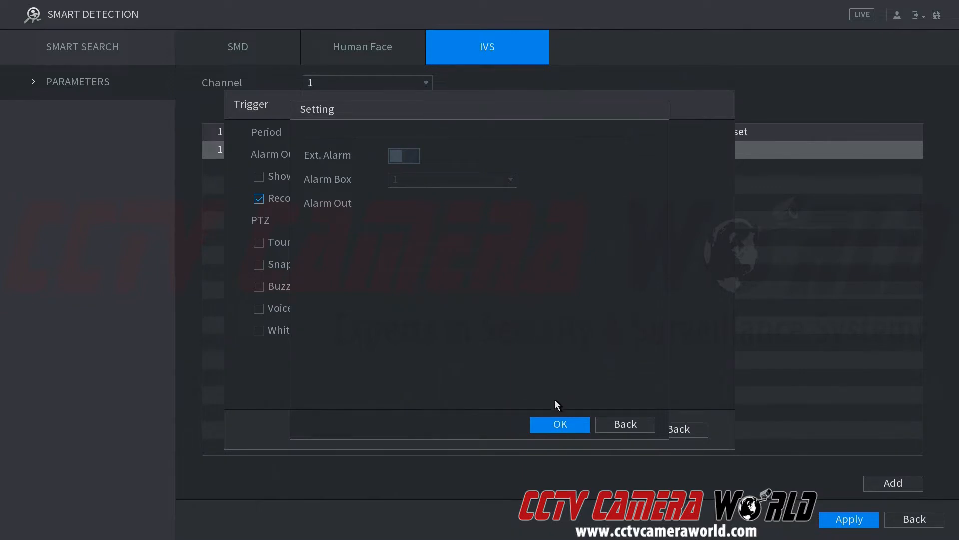
{"action": "left_click", "coordinate": [548, 424]}
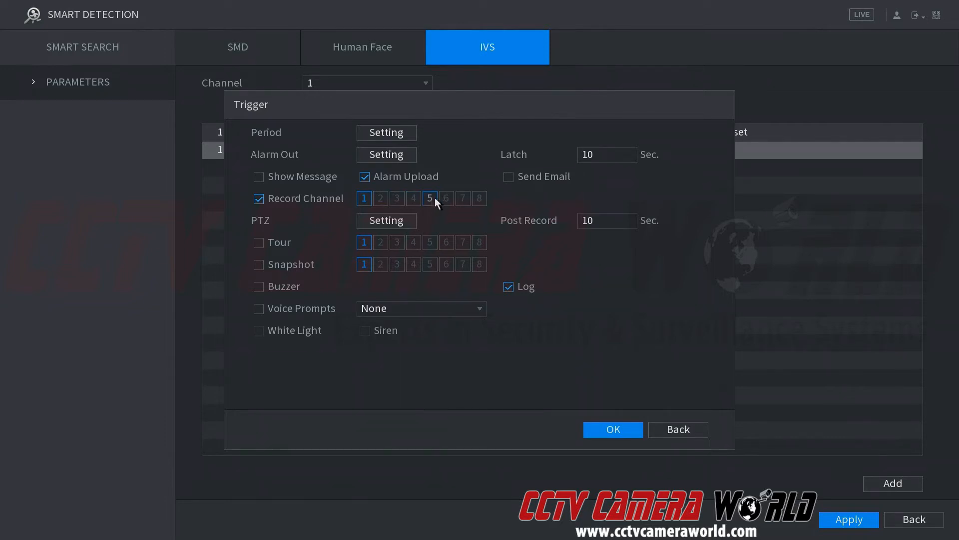
Examine the PTZ actions available per camera in the trigger options, leaving them without changes.
{"action": "left_click", "coordinate": [377, 221]}
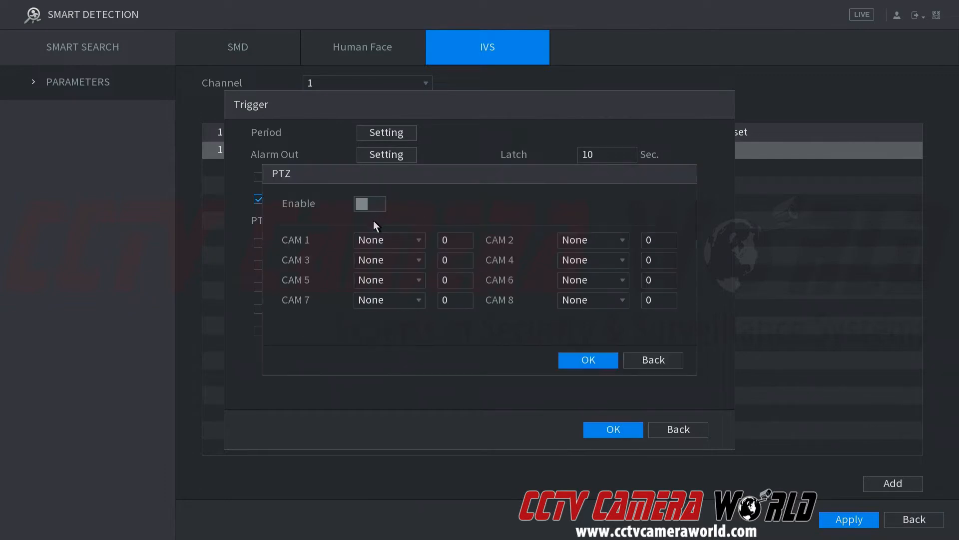
{"action": "left_click", "coordinate": [469, 243]}
{"action": "left_click", "coordinate": [376, 262]}
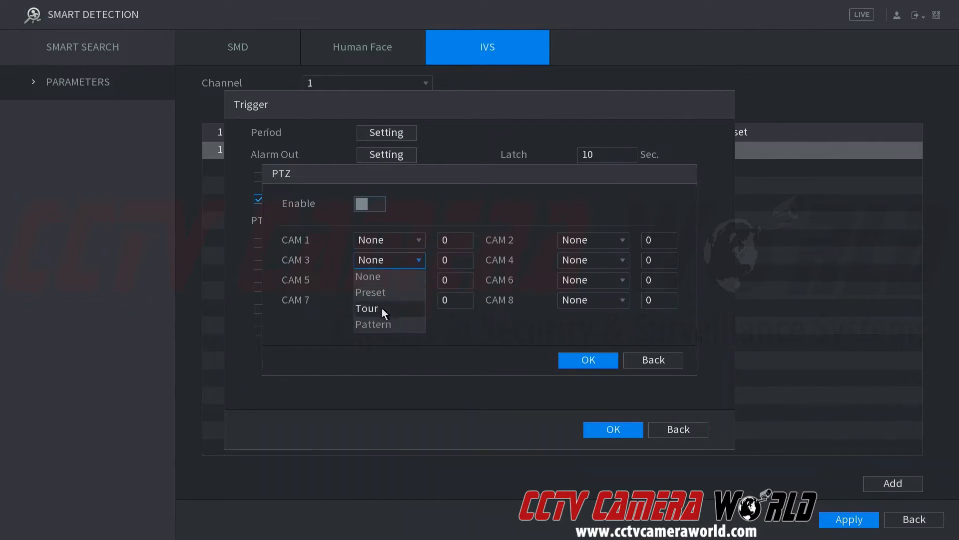
{"action": "left_click", "coordinate": [500, 340]}
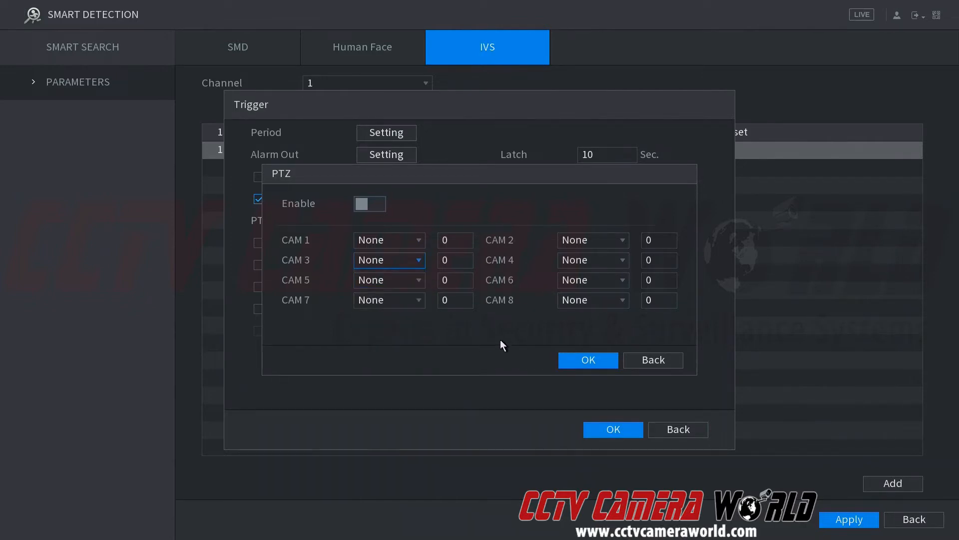
{"action": "left_click", "coordinate": [647, 365]}
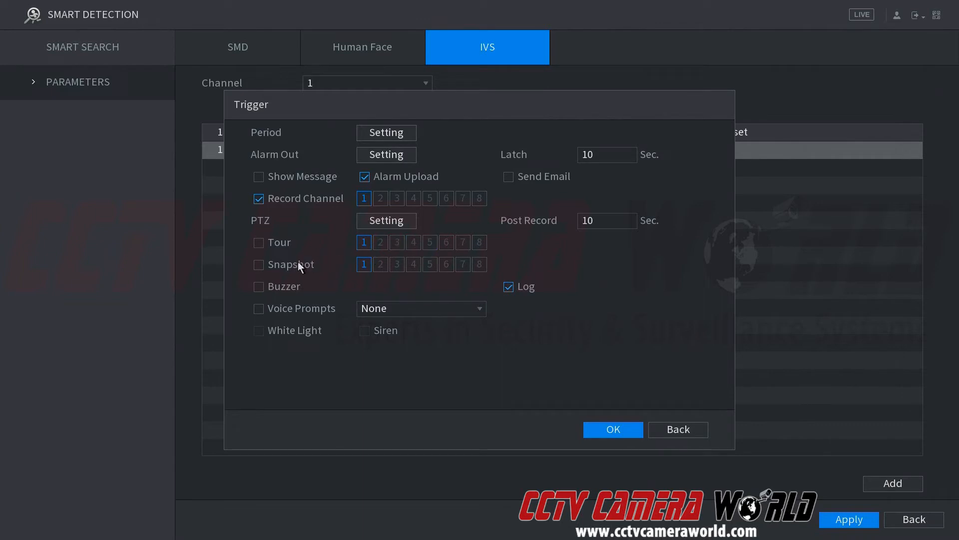
Enable Snapshot for channel 1 in the trigger options and confirm the trigger settings.
{"action": "left_click", "coordinate": [260, 269]}
{"action": "left_click", "coordinate": [594, 161]}
{"action": "left_click", "coordinate": [600, 223]}
{"action": "left_click", "coordinate": [599, 239]}
{"action": "left_click", "coordinate": [606, 430]}
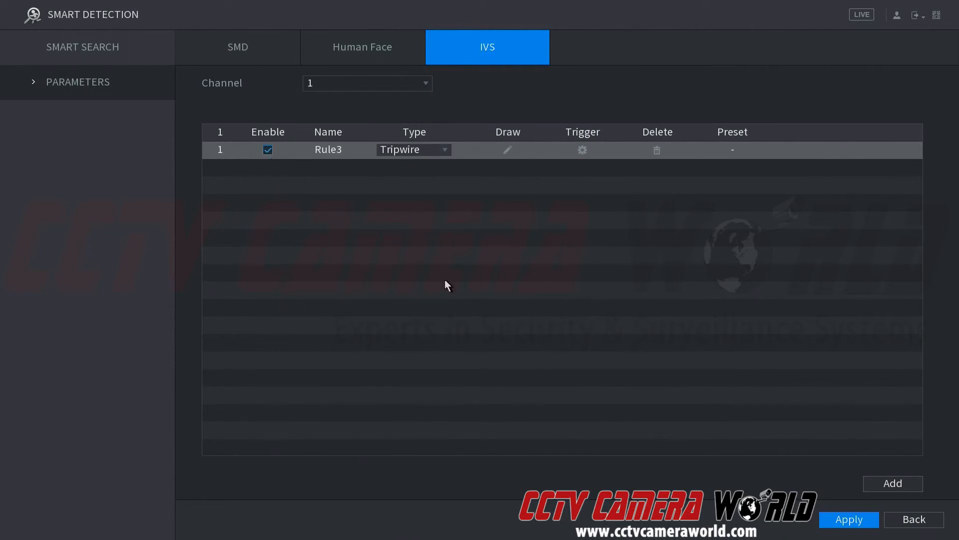
Apply the IVS configuration with Rule3 enabled and return to the live camera view.
{"action": "left_click", "coordinate": [833, 520]}
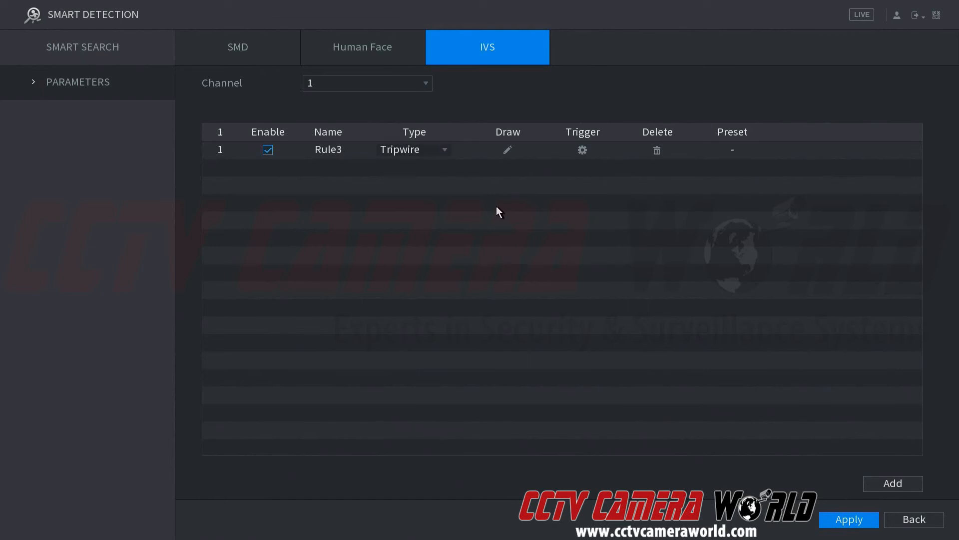
{"action": "left_click", "coordinate": [907, 519]}
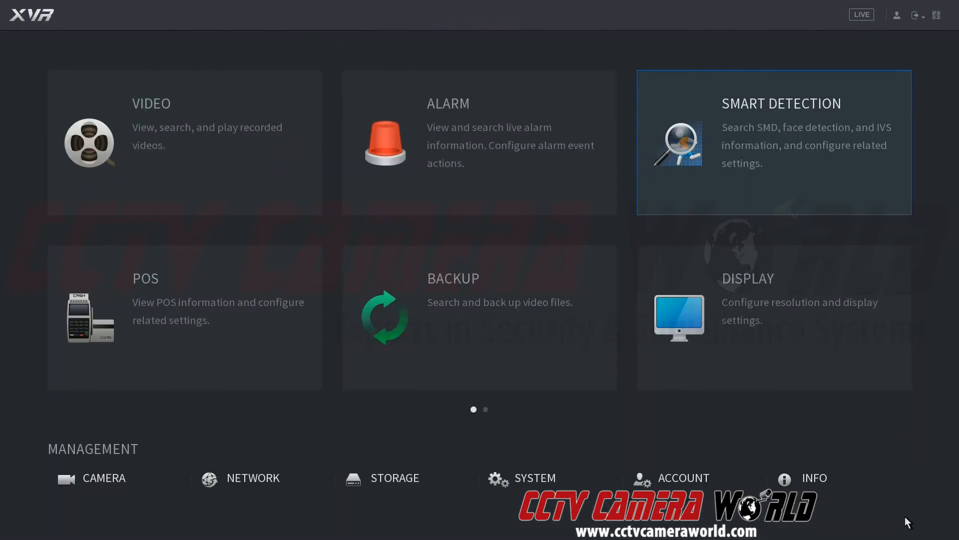
{"action": "right_click", "coordinate": [442, 315]}
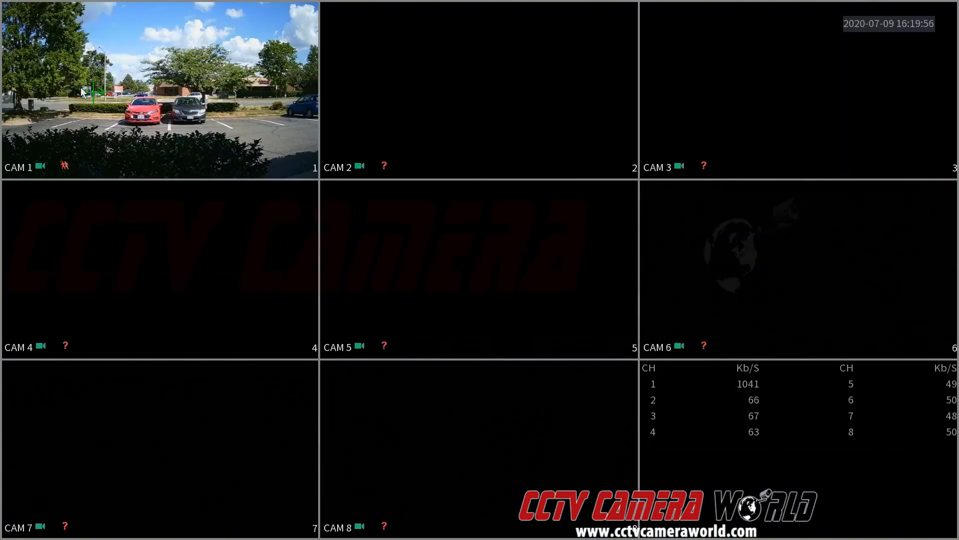